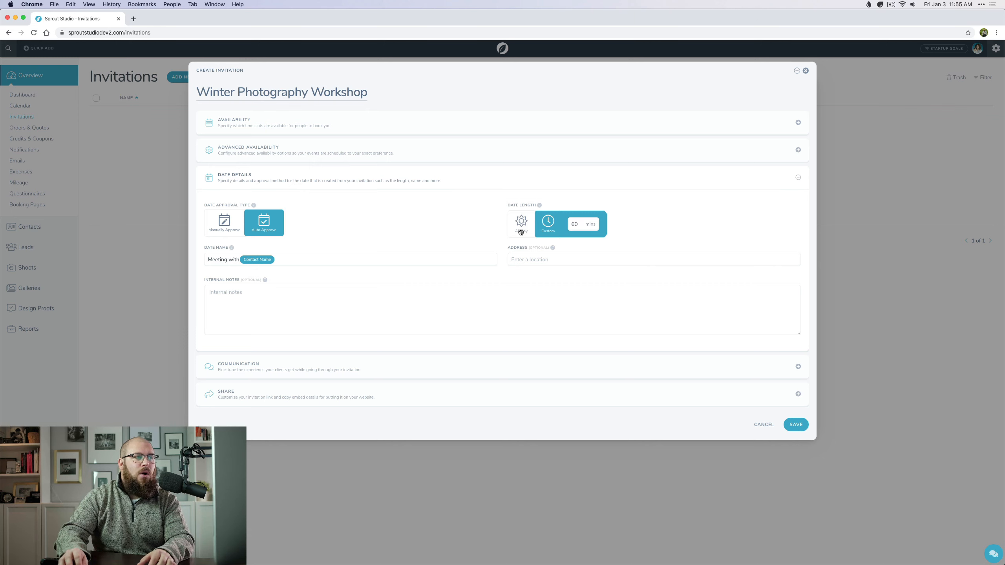
Set the invitation's date length to All Day and check the January 11 time slot in its availability calendar
left_click(520, 232)
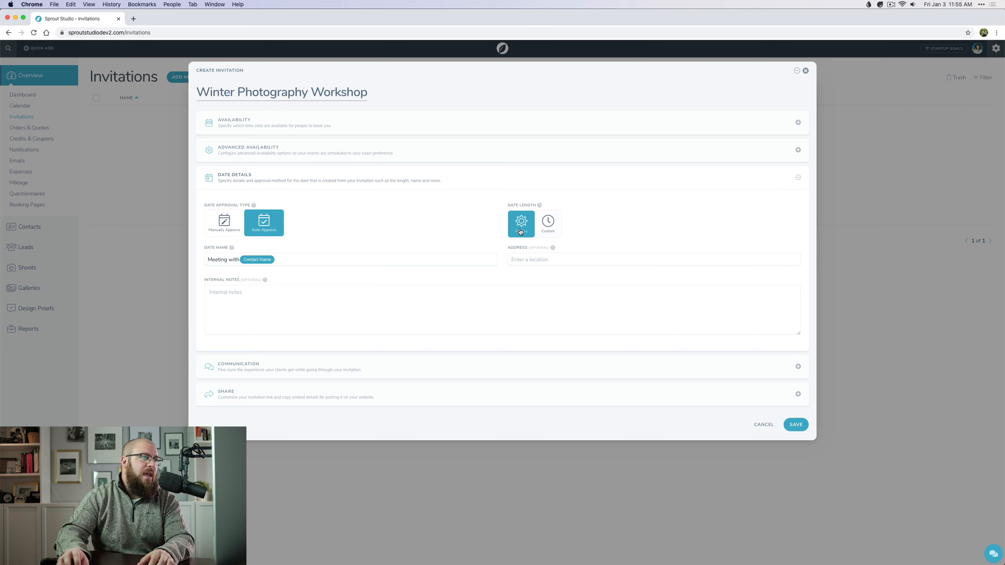
left_click(278, 123)
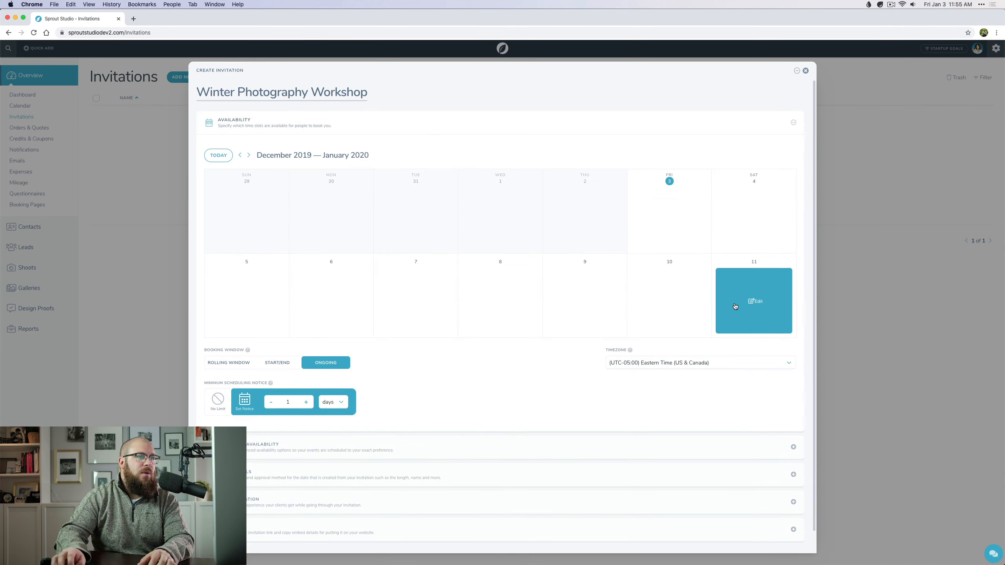
left_click(773, 313)
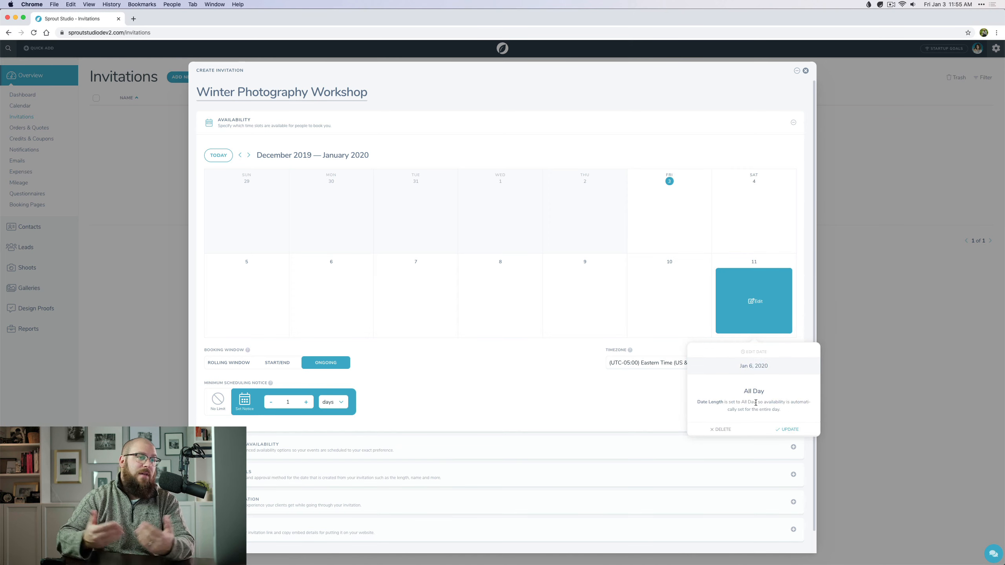
left_click(618, 416)
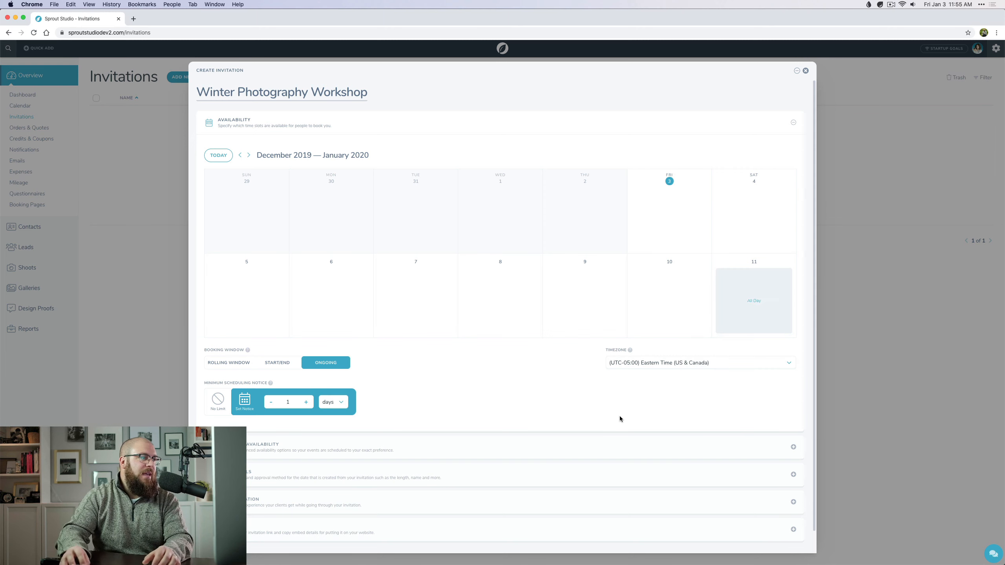
left_click(323, 127)
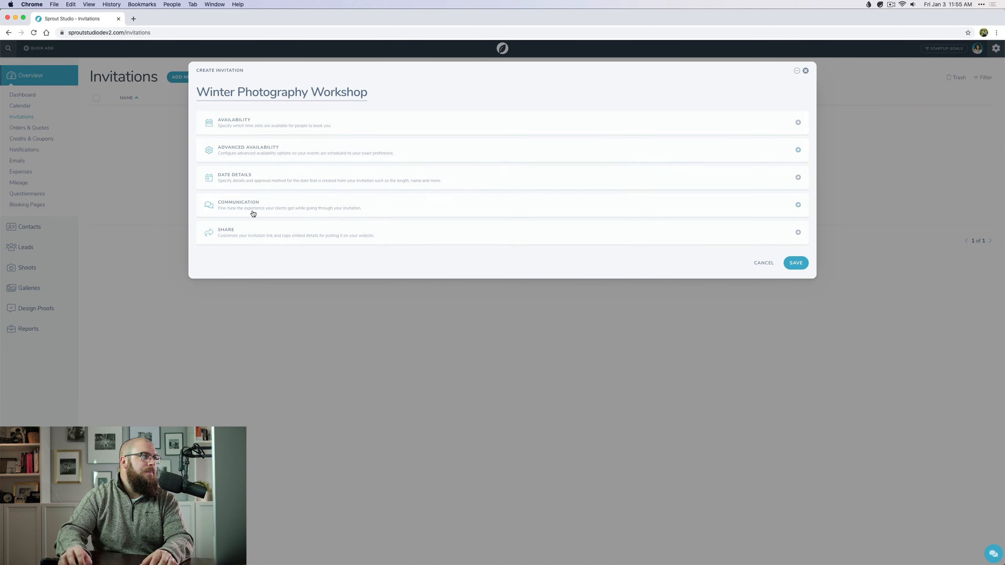
Set the invitation type to Group for 10 people in the advanced availability options
left_click(245, 151)
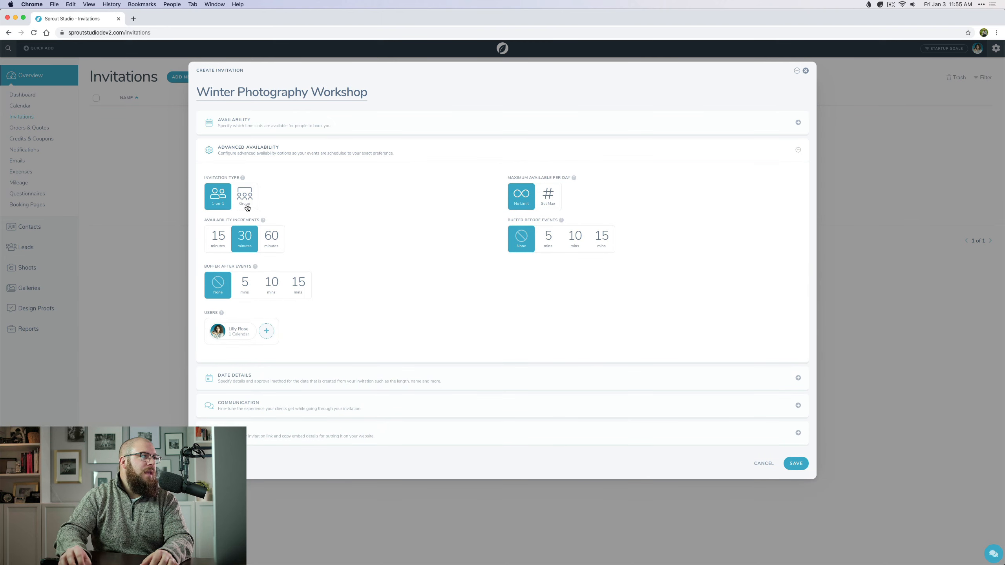
left_click(247, 206)
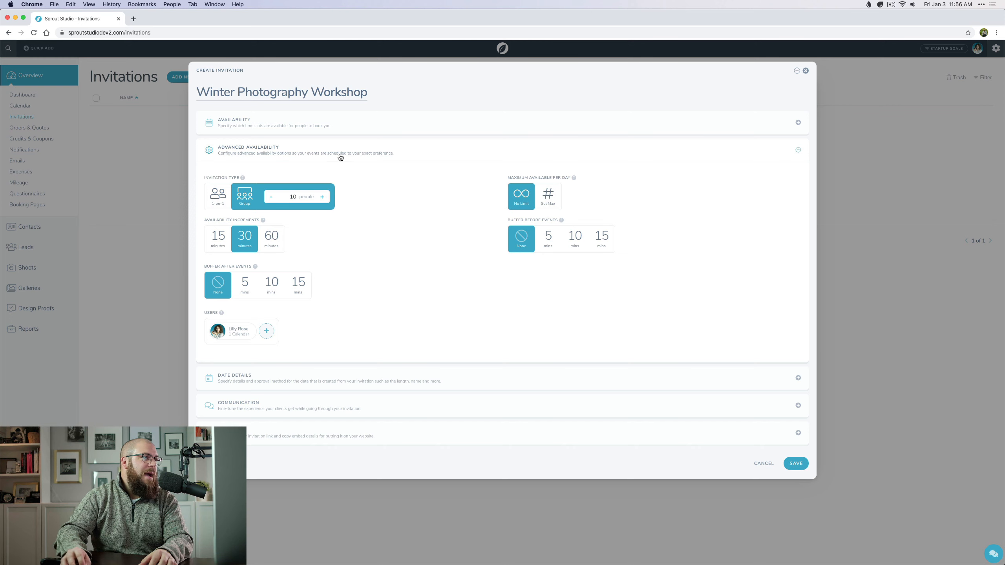
left_click(270, 152)
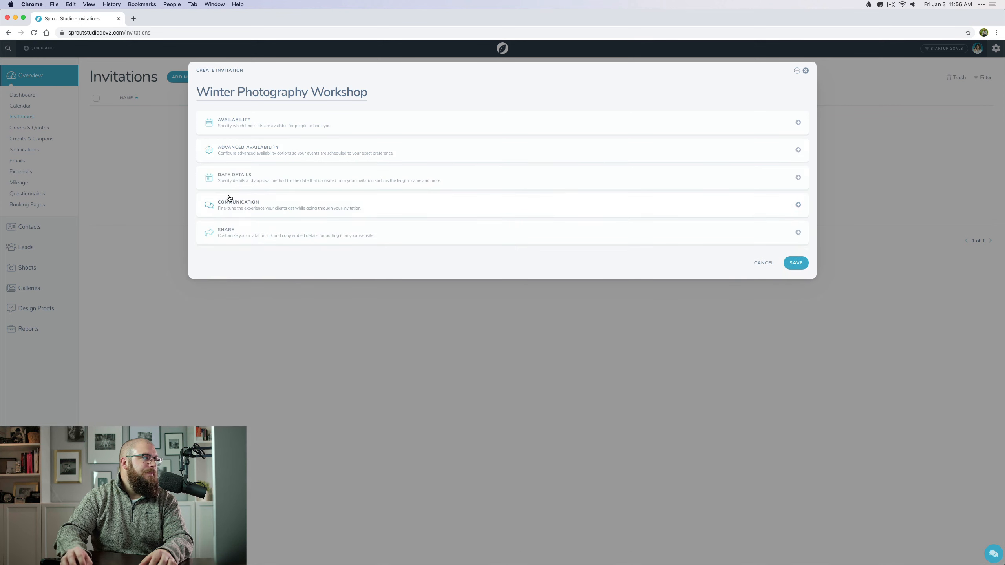
Change the date name to "Winter photography workshop with", the Contact Name tag, and "and" followed by the host's full name
left_click(269, 179)
left_click(223, 263)
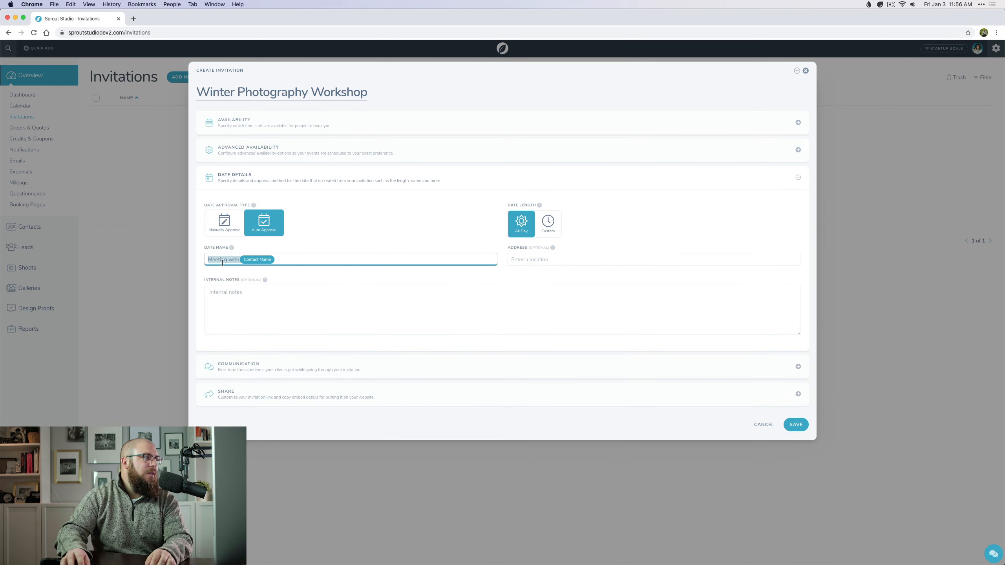
type("Winter photography work")
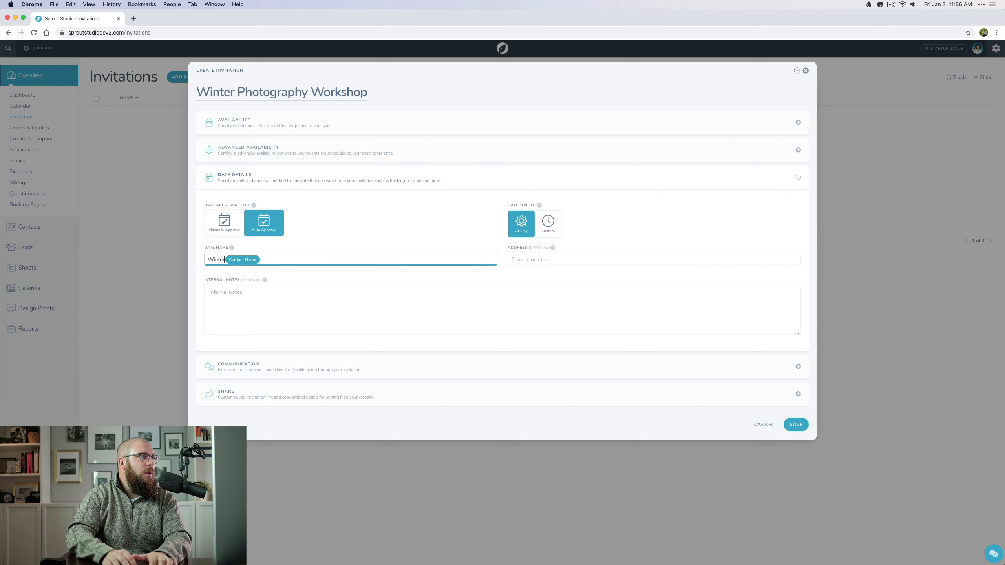
type("shop with Cont")
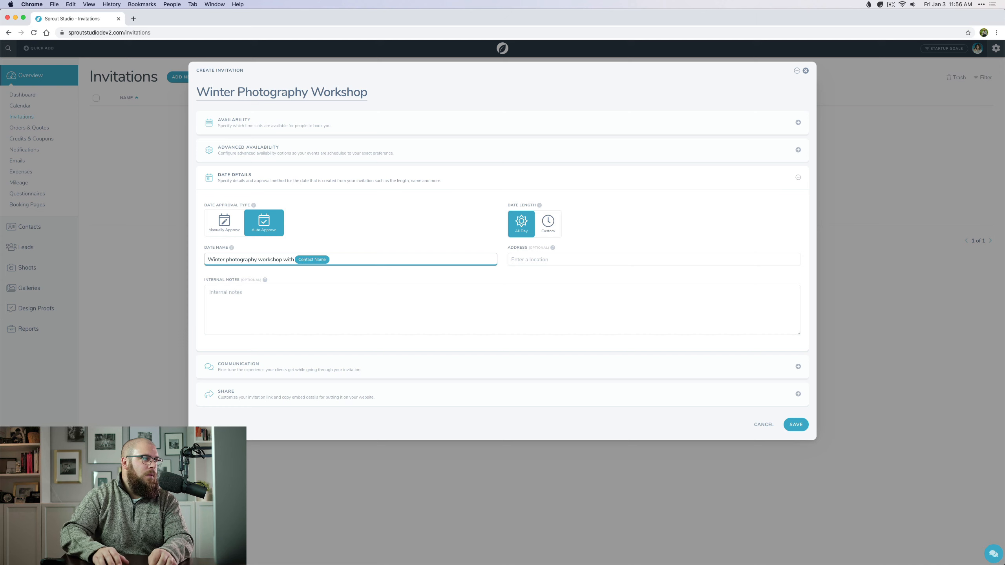
type("act Name and")
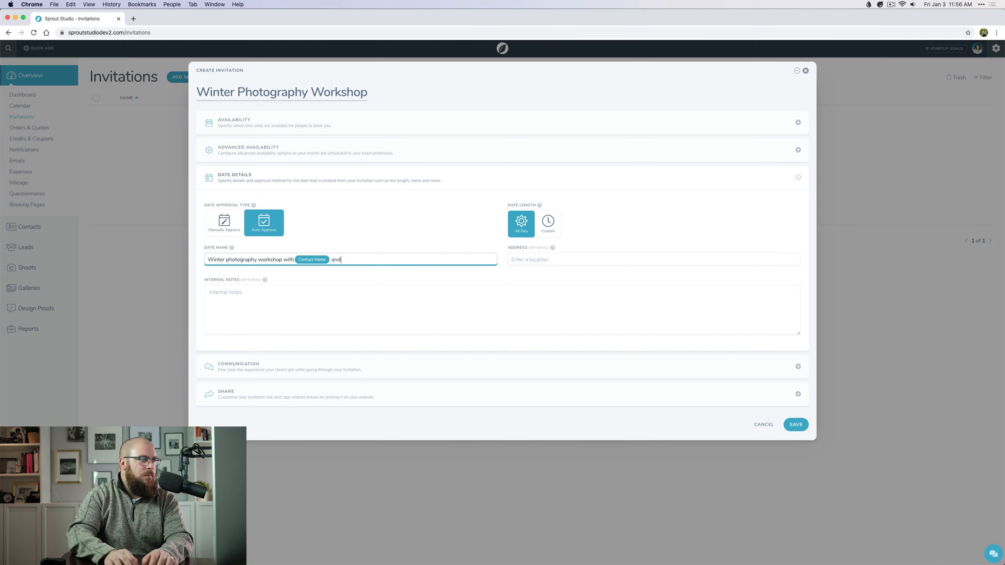
type(" Bryan Caporico")
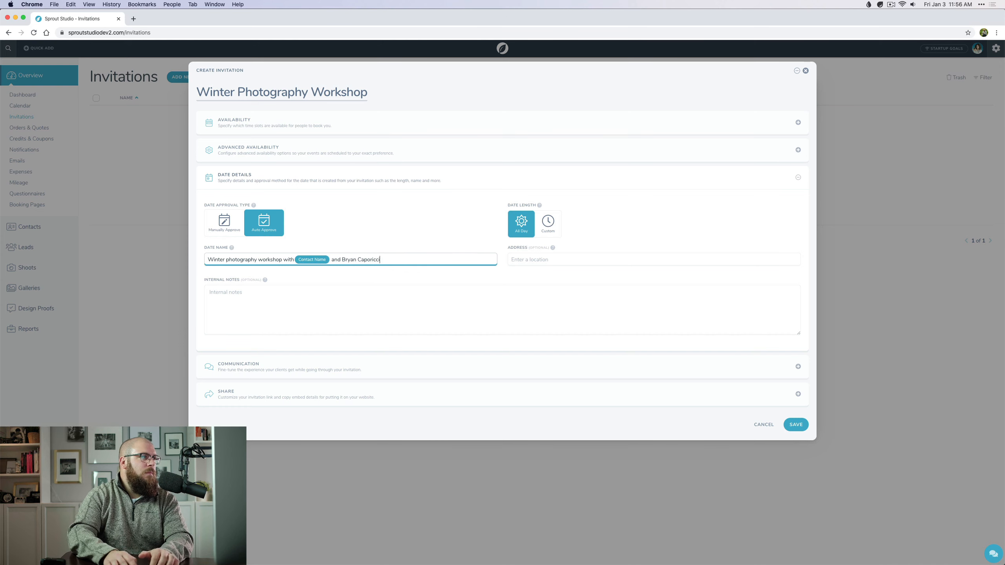
left_click(315, 233)
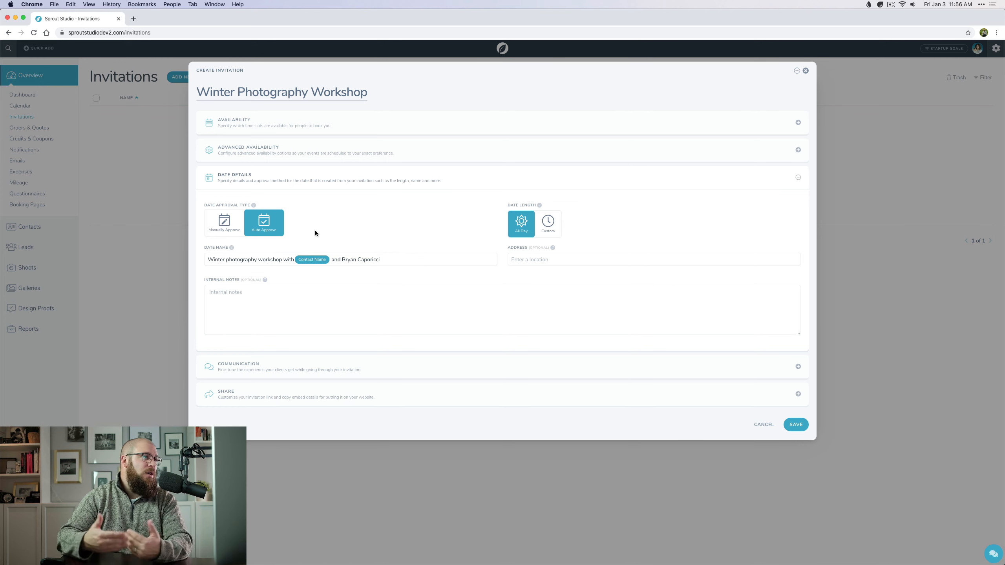
Set the address to the suggested Sprout Studio location in St. Catharines and save the invitation
left_click(543, 260)
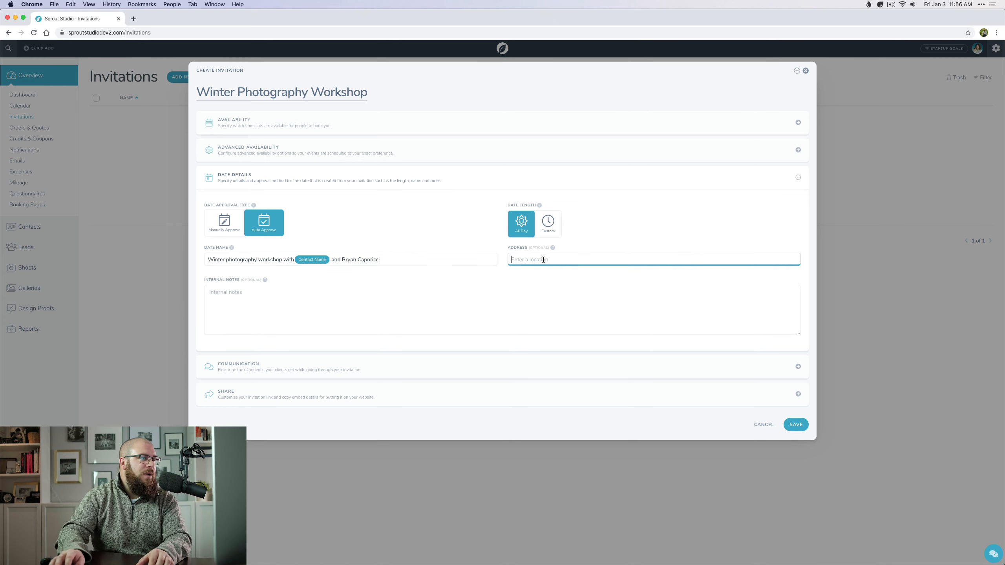
type("Sprout Studio")
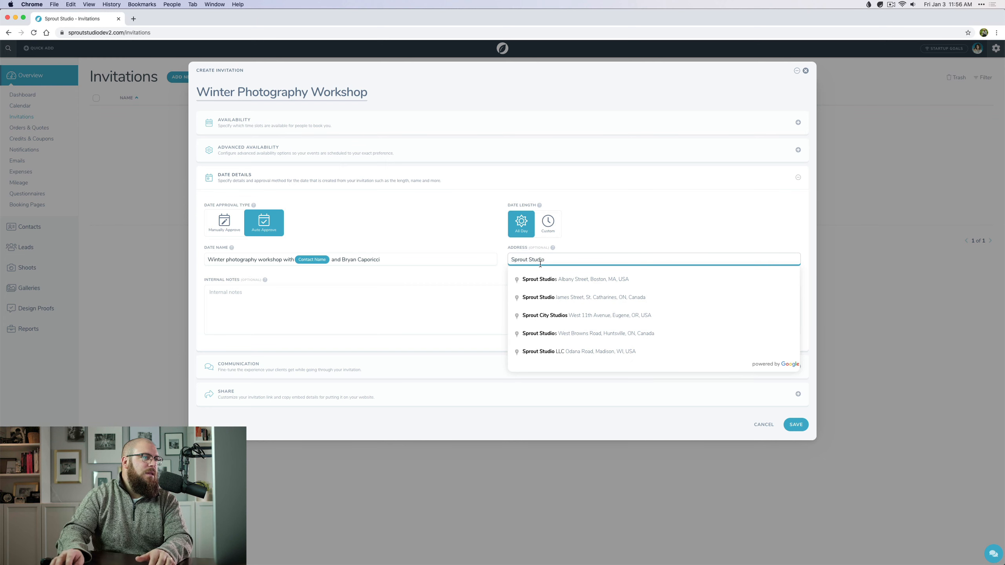
left_click(548, 297)
left_click(259, 302)
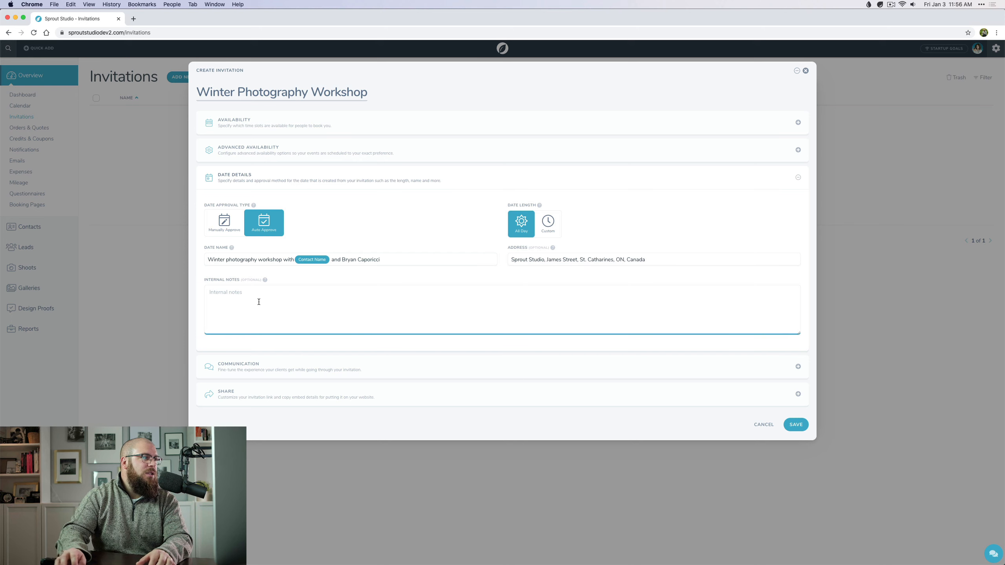
left_click(244, 301)
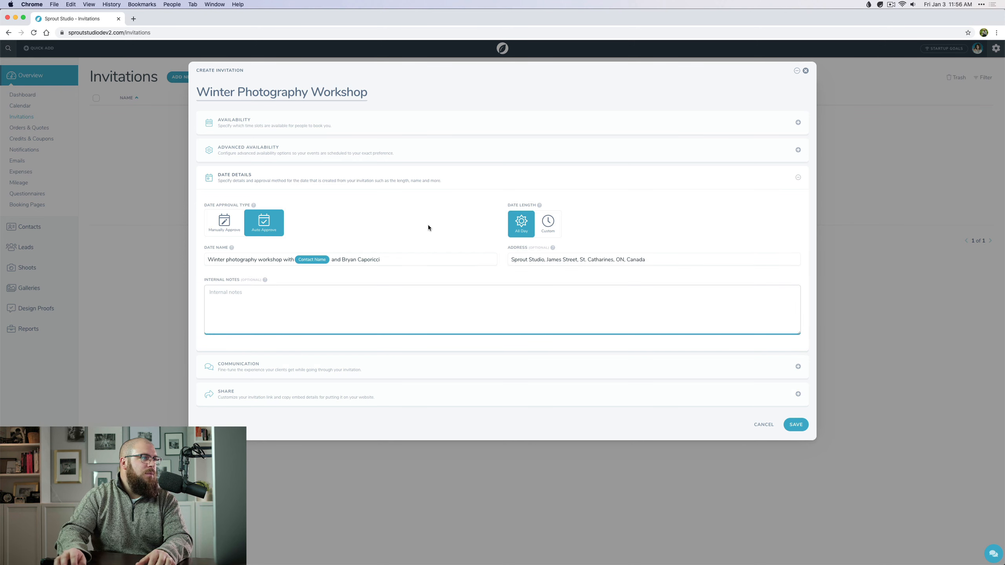
left_click(269, 176)
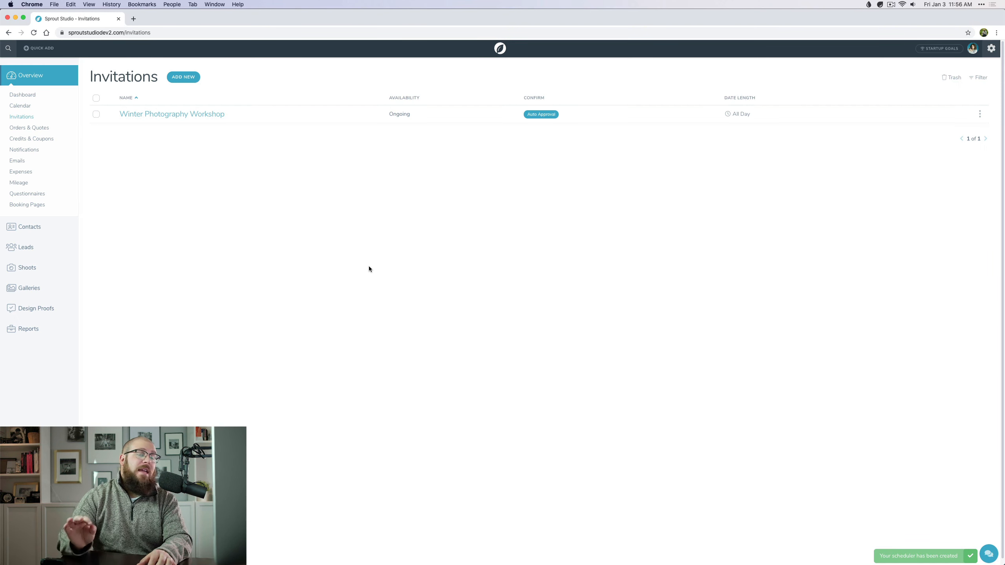
Create a new booking page and title it "Winter Photography Workshop"
left_click(34, 204)
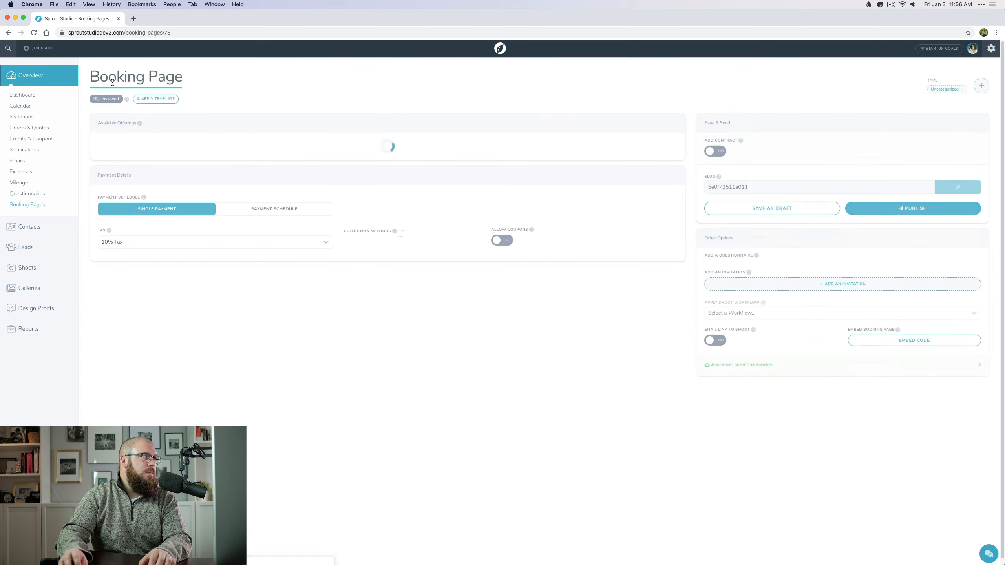
left_click(115, 78)
type("Winter Photography Workshop")
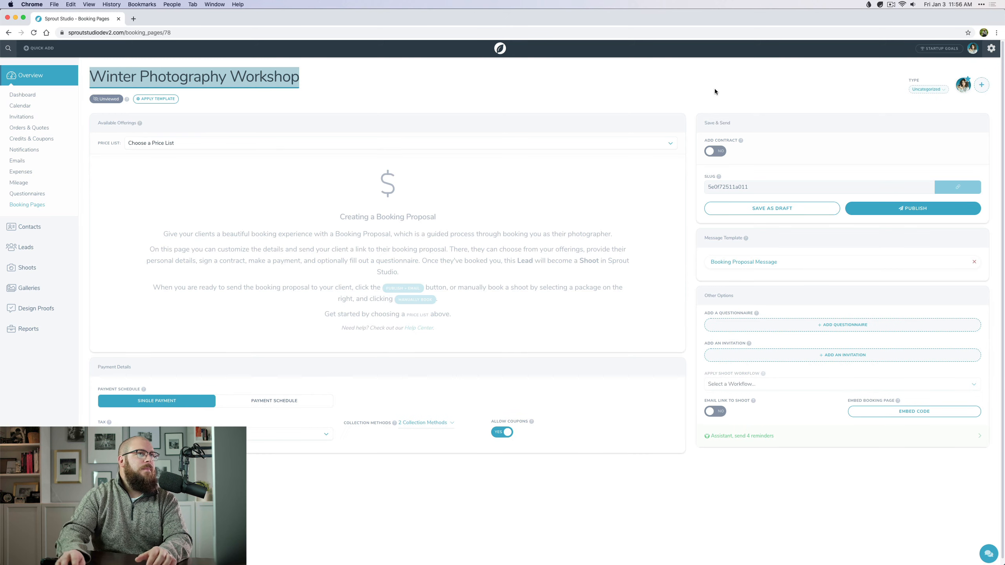
Add a new shoot type named "Workshop" and assign it to the booking page
left_click(928, 89)
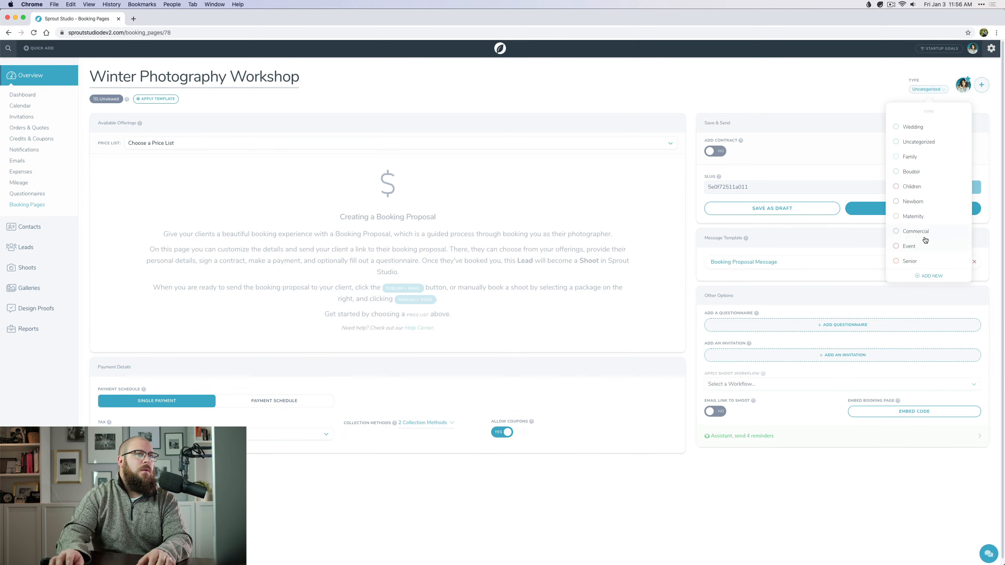
left_click(928, 278)
type("Workshop")
left_click(951, 265)
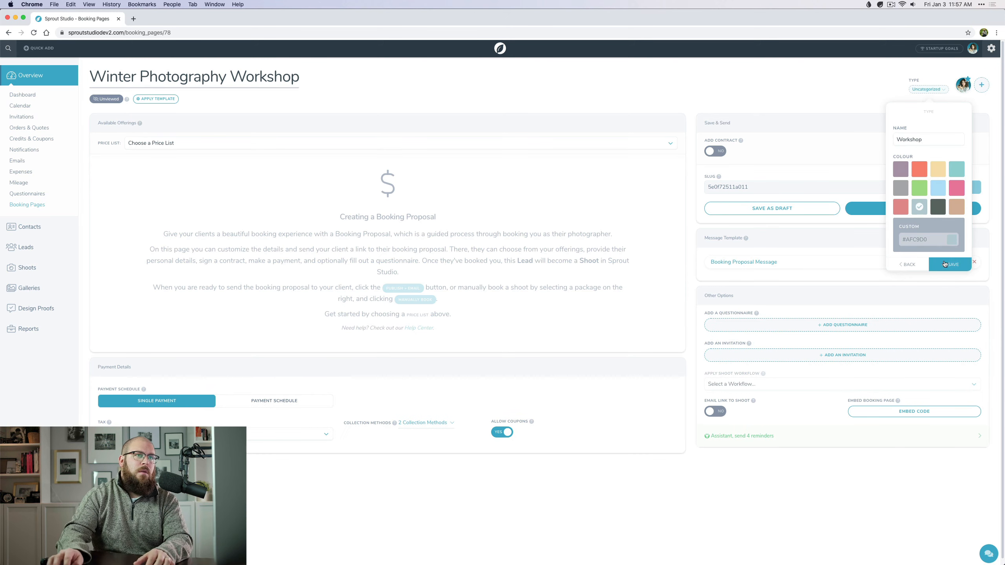
left_click(538, 357)
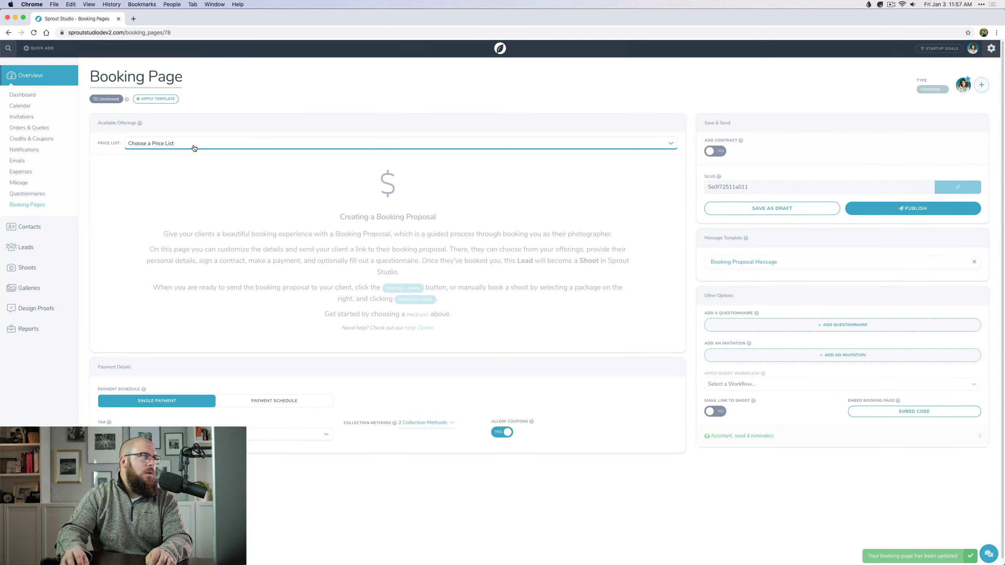
Choose the Business Coaching price list and add the 1-Day Photography Workshop service as an offering
left_click(159, 196)
left_click(236, 267)
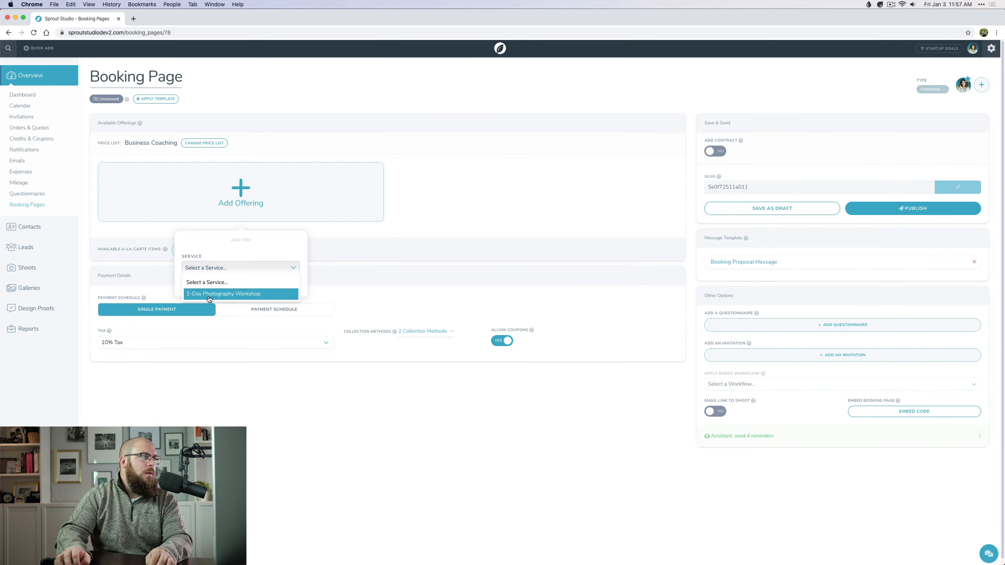
left_click(236, 292)
left_click(273, 309)
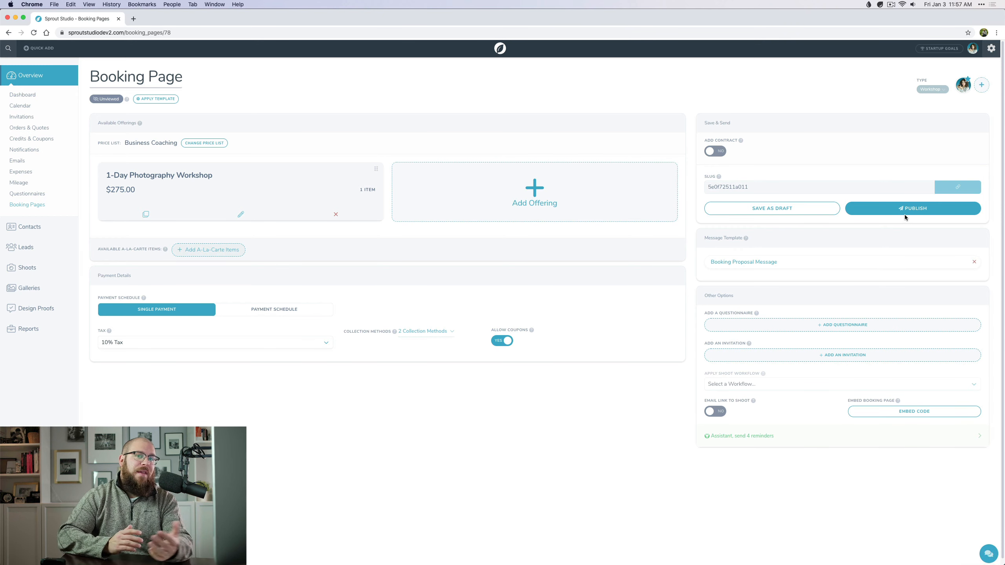
Add the Winter Photography Workshop invitation for scheduling the shoot date and publish the booking page
left_click(820, 356)
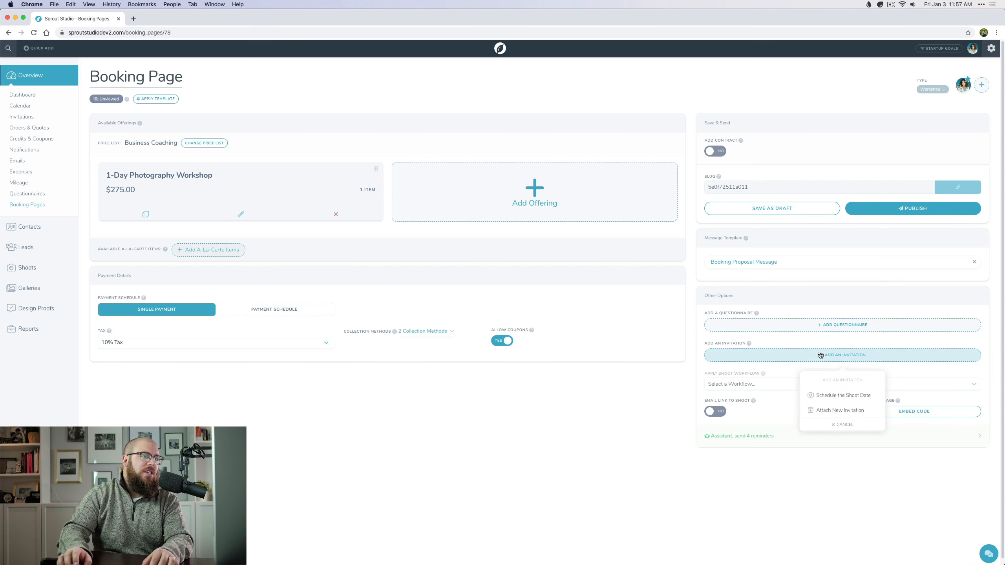
left_click(835, 395)
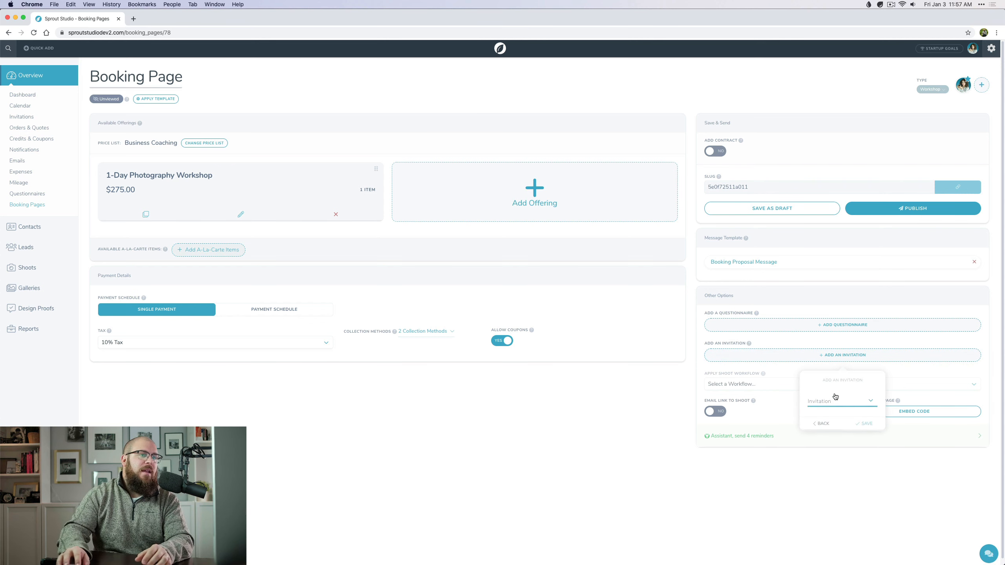
left_click(842, 399)
left_click(845, 407)
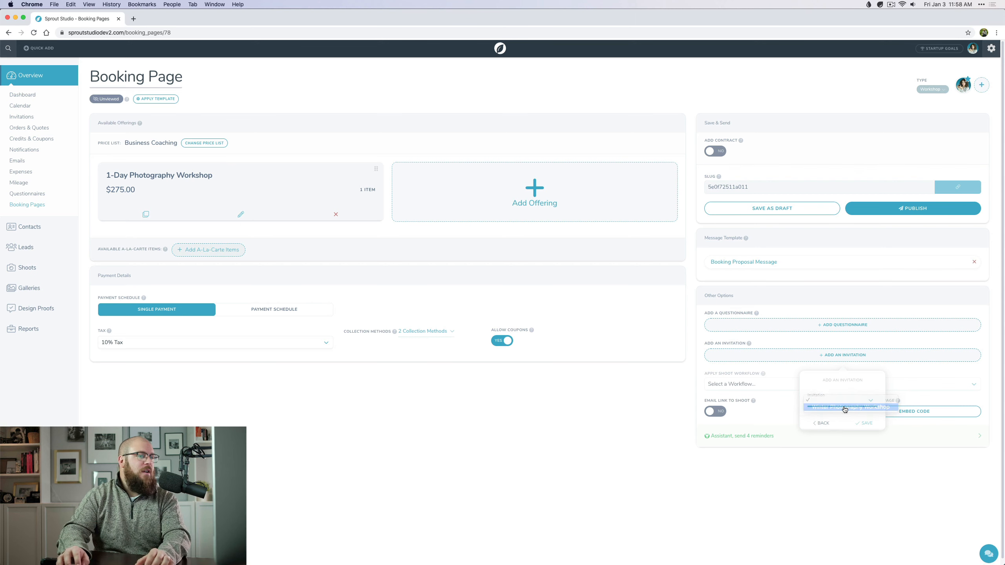
left_click(863, 424)
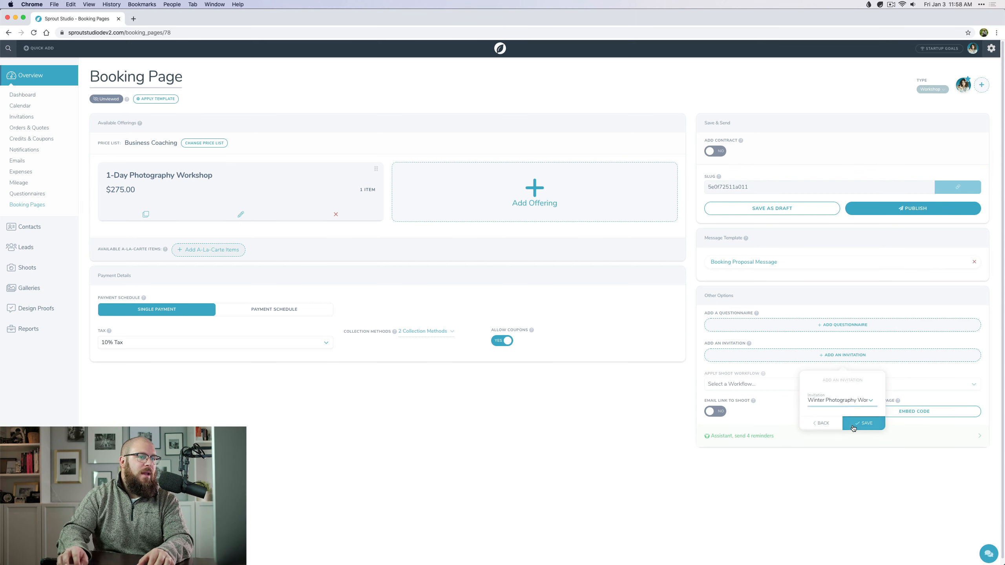
left_click(909, 210)
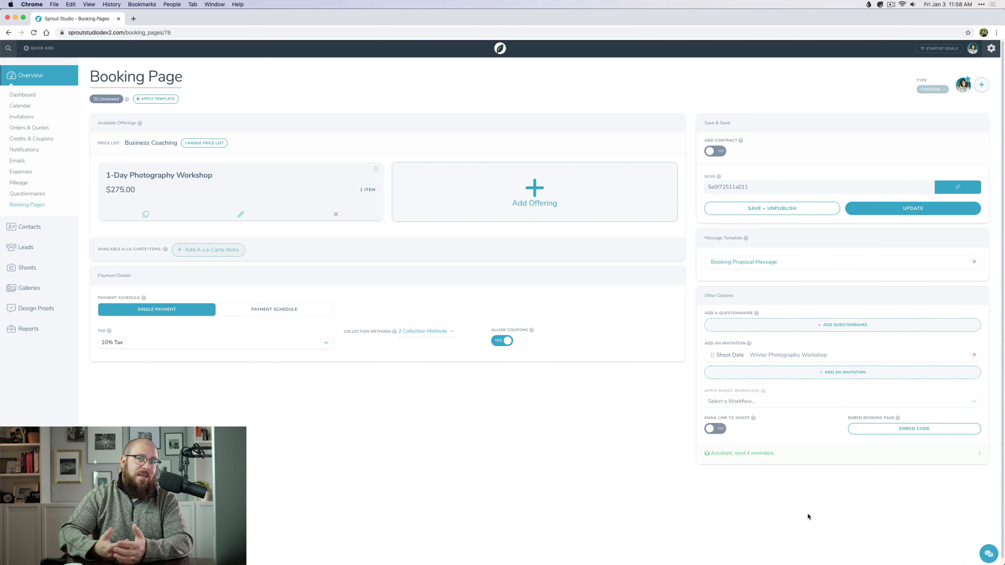
View the booking page's script embed code, and open the live booking page to start its client booking process
left_click(894, 429)
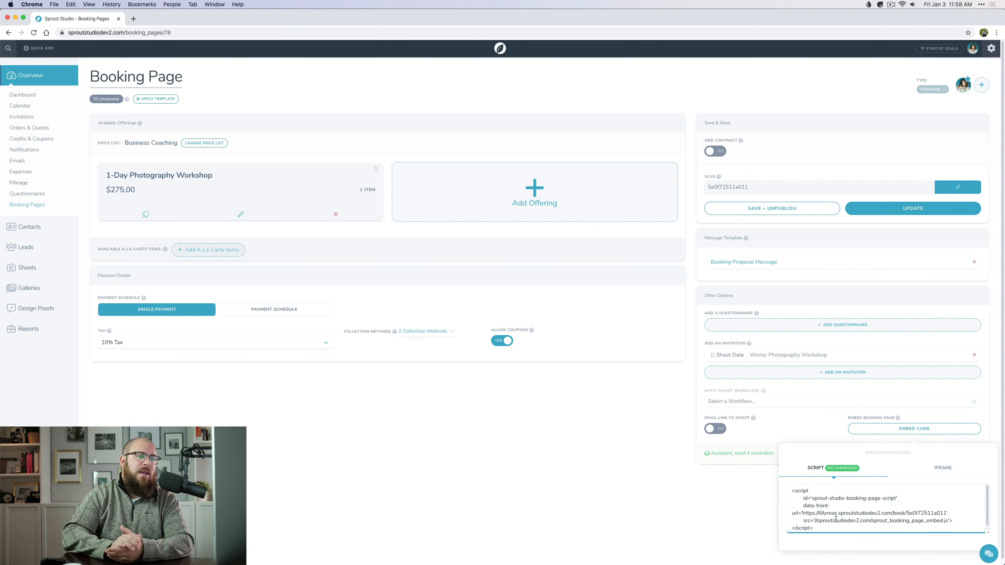
left_click(687, 503)
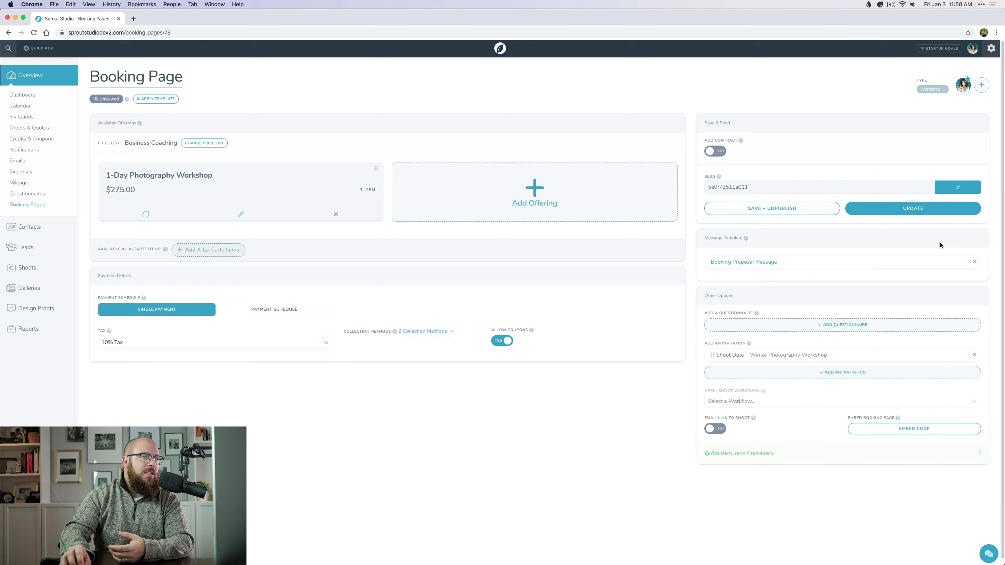
left_click(950, 193)
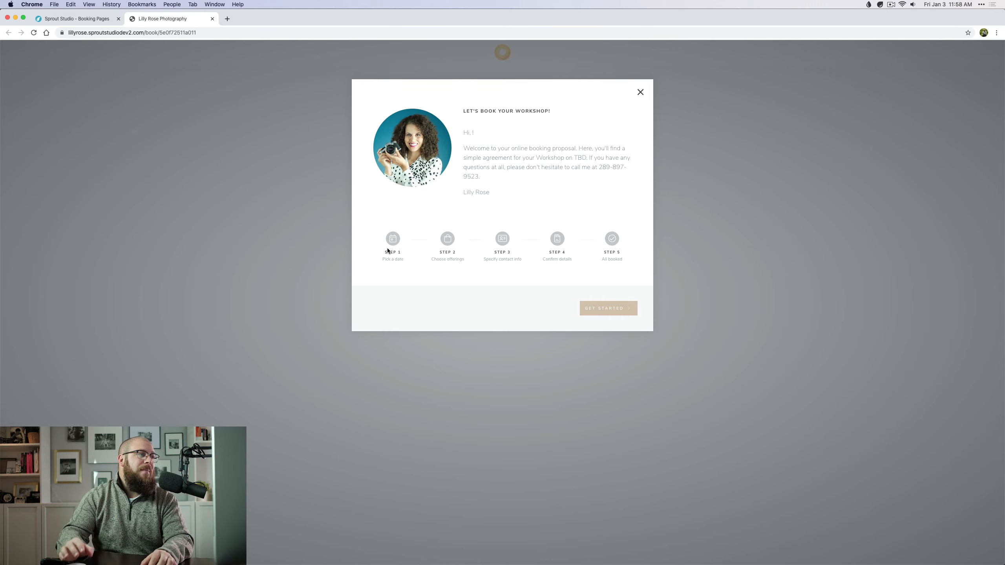
left_click(617, 312)
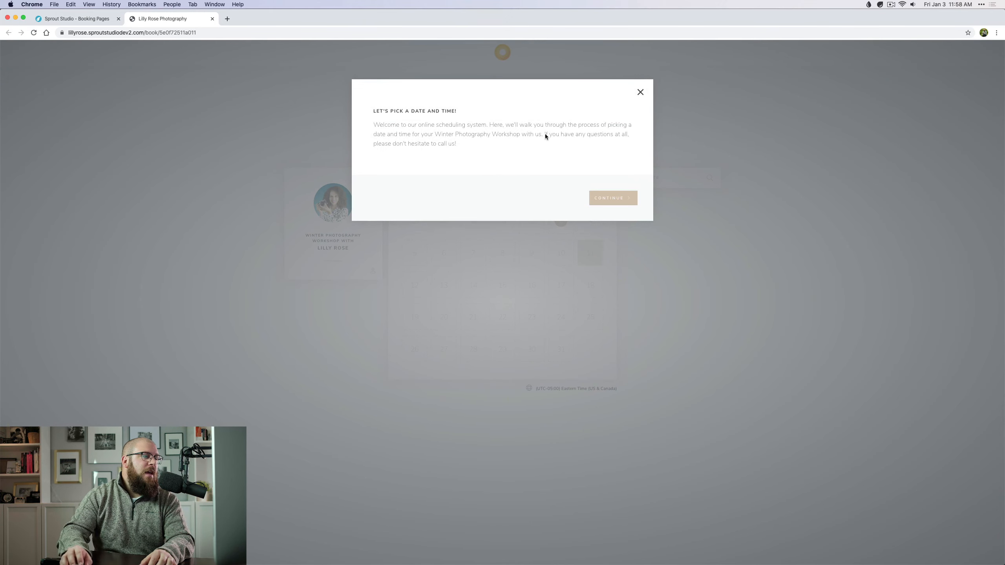
Choose the all-day date Saturday, January 11, 2020 for the Winter Photography Workshop and confirm it
left_click(599, 199)
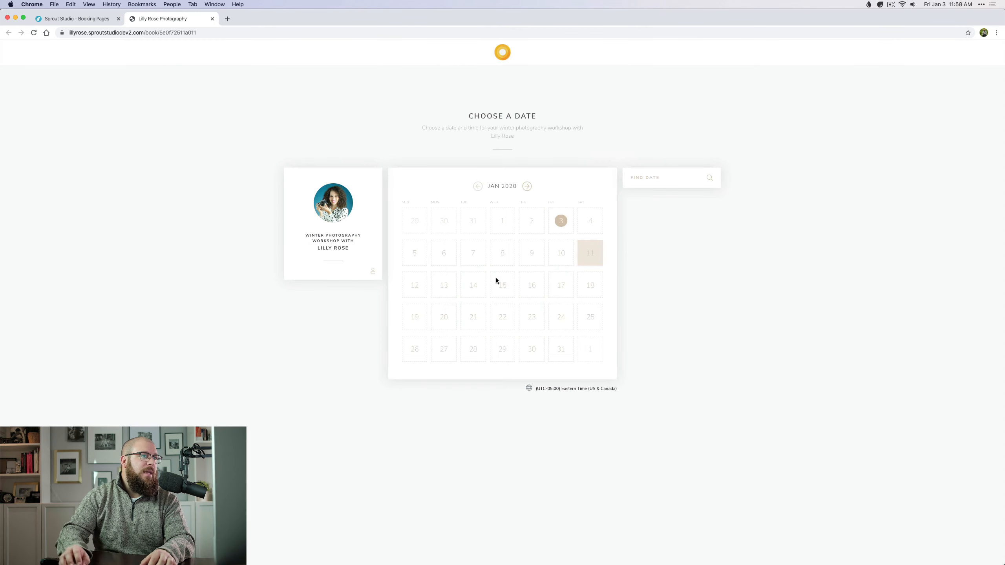
left_click(588, 253)
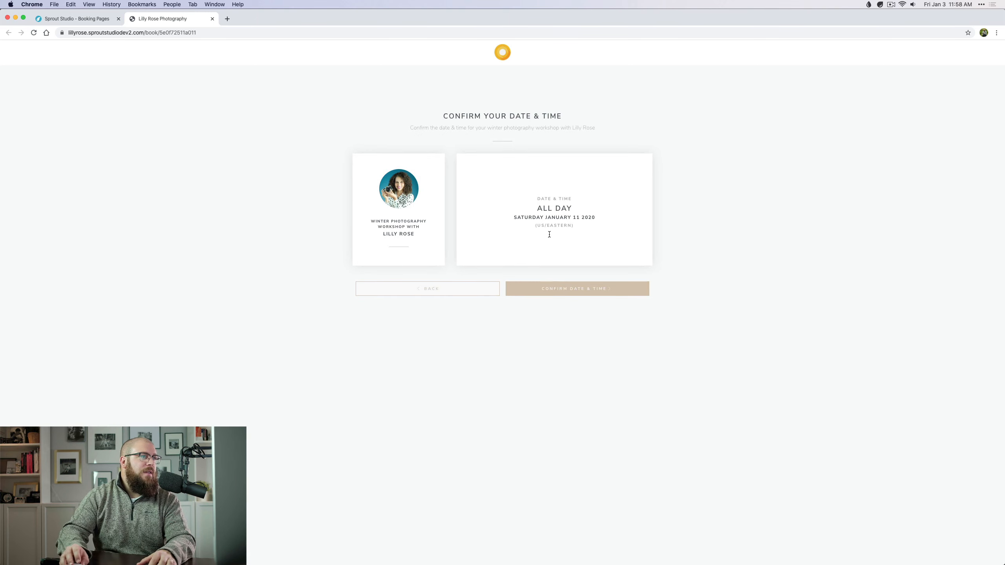
left_click(558, 291)
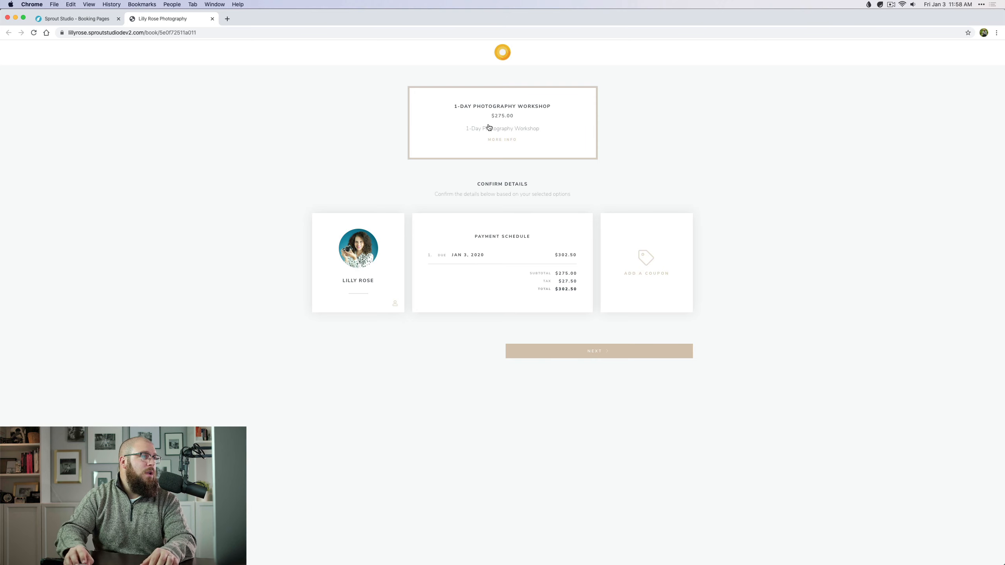
Accept the 1-Day Photography Workshop package and payment schedule, and submit the client's name, email, phone and address
left_click(600, 353)
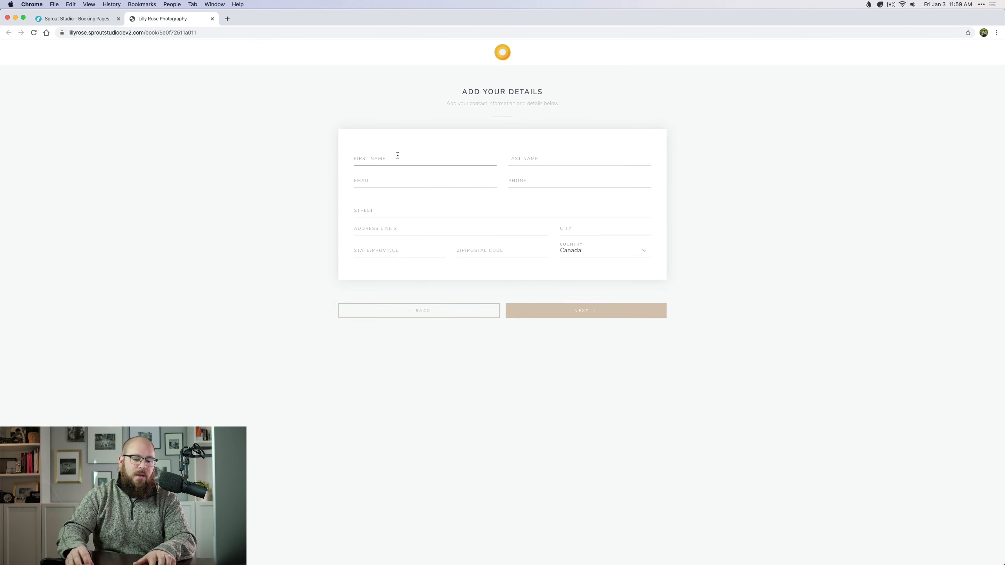
left_click(398, 156)
key("alt+shift+f")
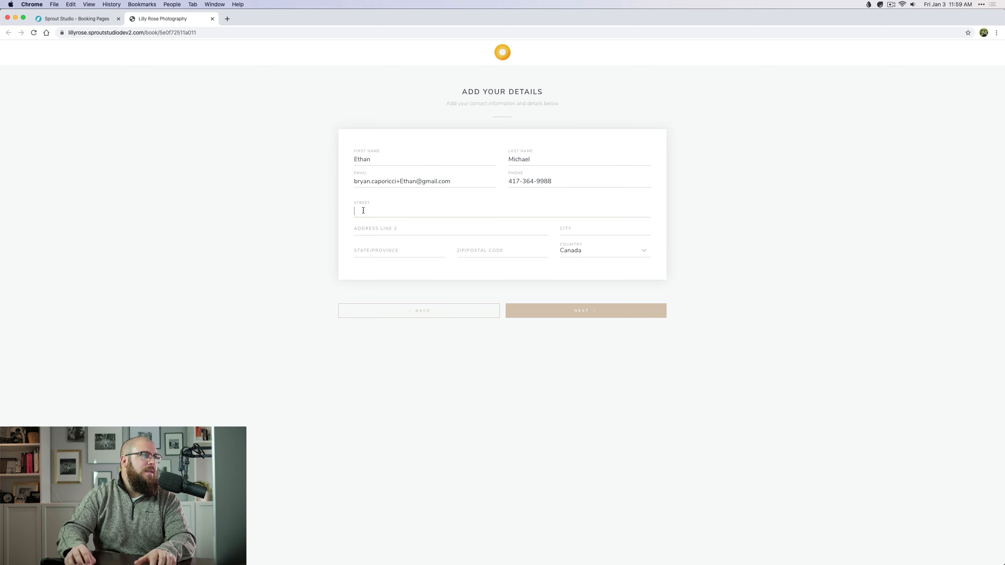
left_click(542, 315)
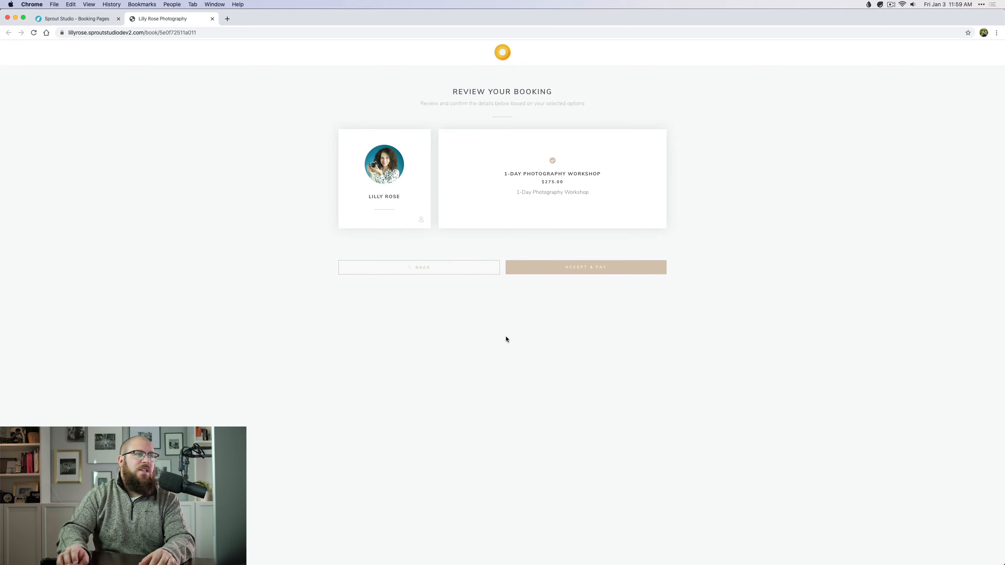
Accept the reviewed booking, keep the client's own billing address, pay by cheque and finish the booking
left_click(564, 269)
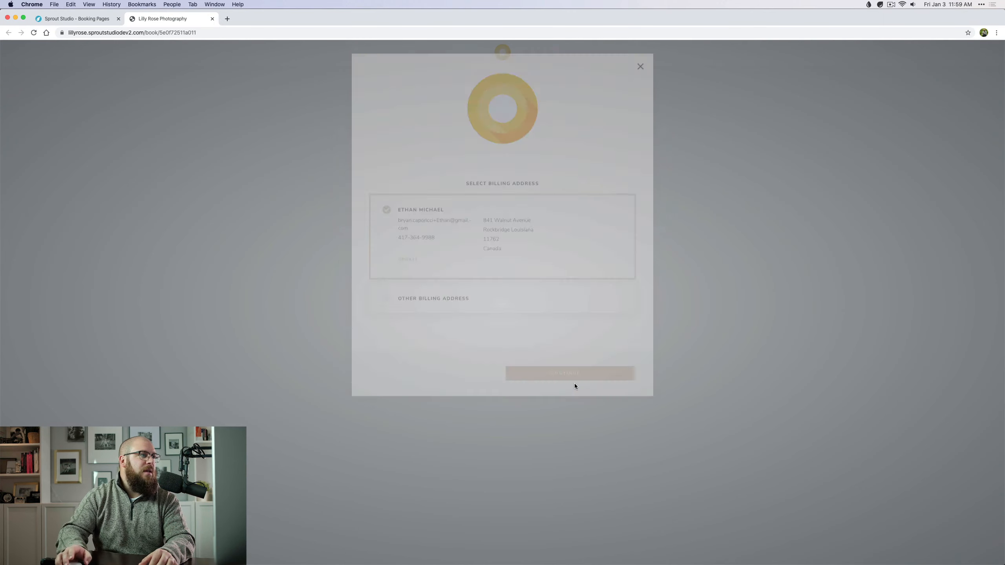
left_click(569, 399)
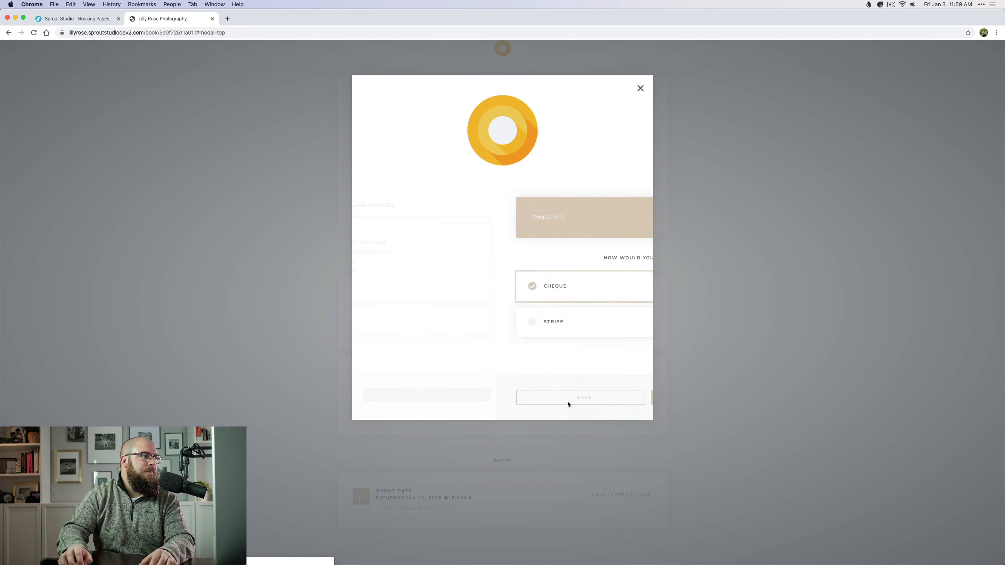
left_click(568, 404)
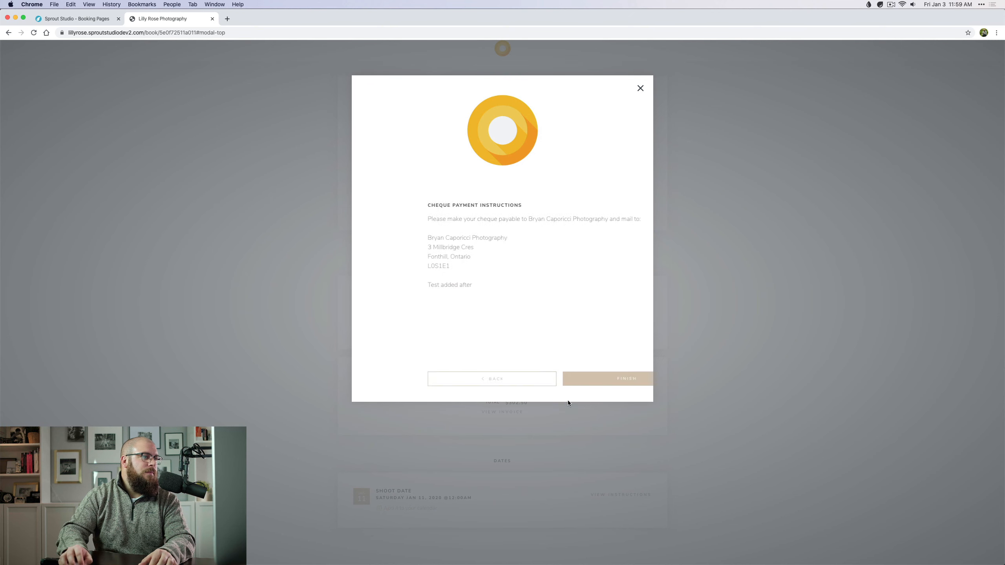
left_click(572, 379)
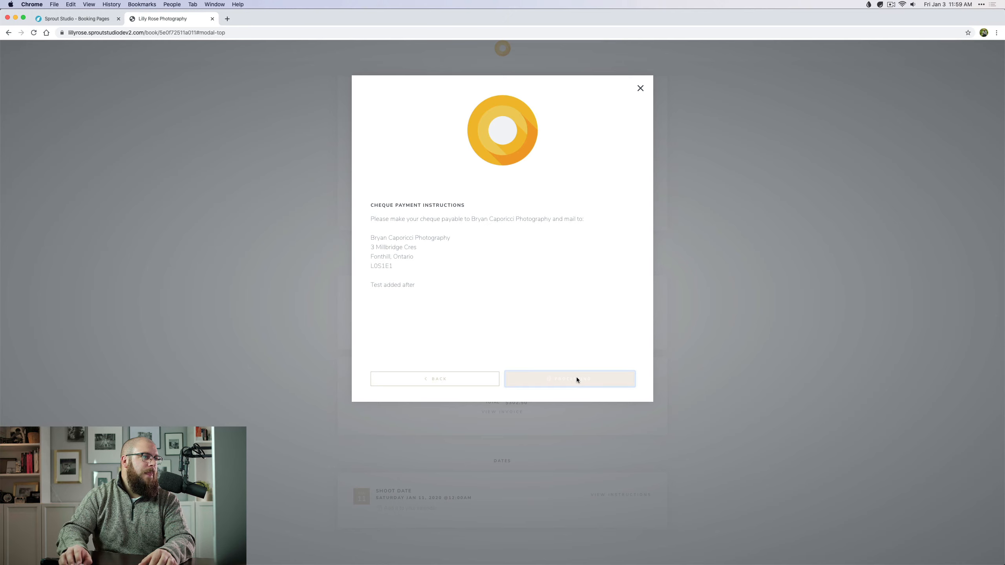
left_click(516, 291)
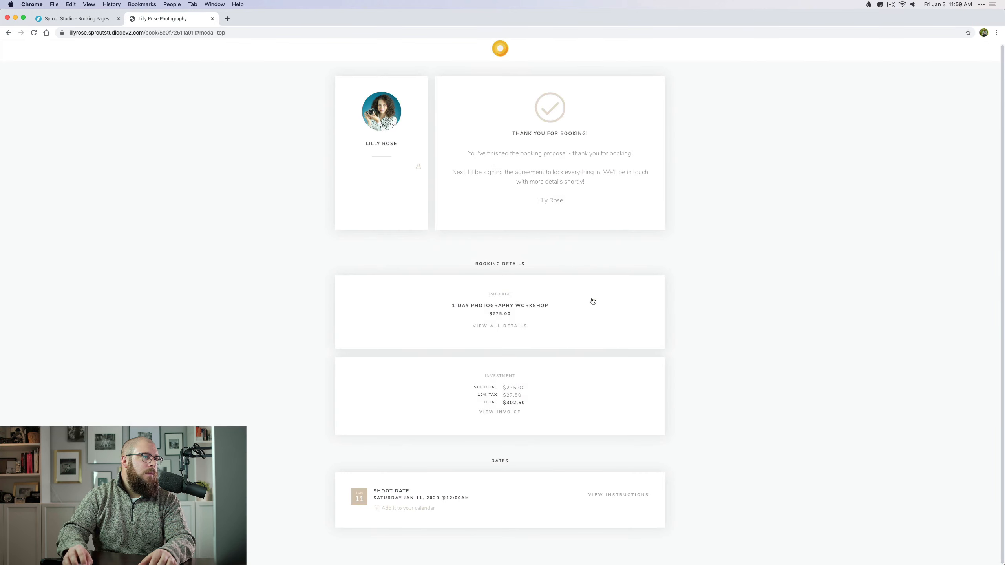